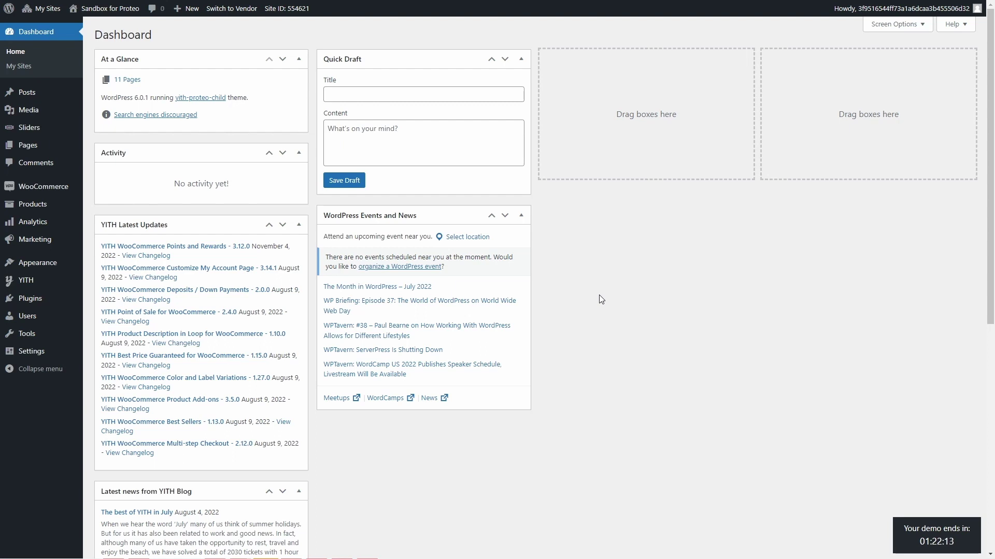
Step: Enable the Vendors shipping module in the YITH WooCommerce Multi Vendor add-ons
{"action": "mouse_move", "coordinate": [64, 283]}
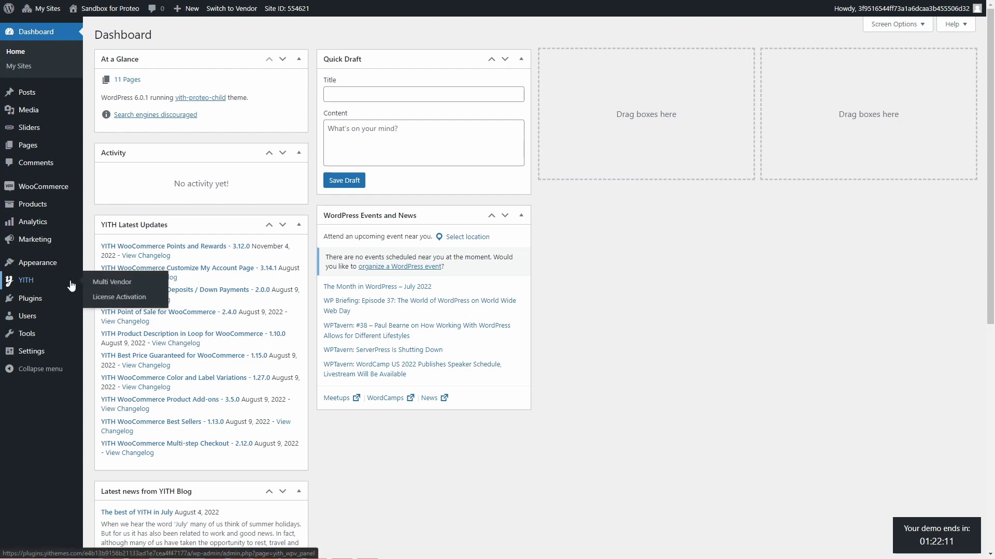
{"action": "left_click", "coordinate": [115, 282]}
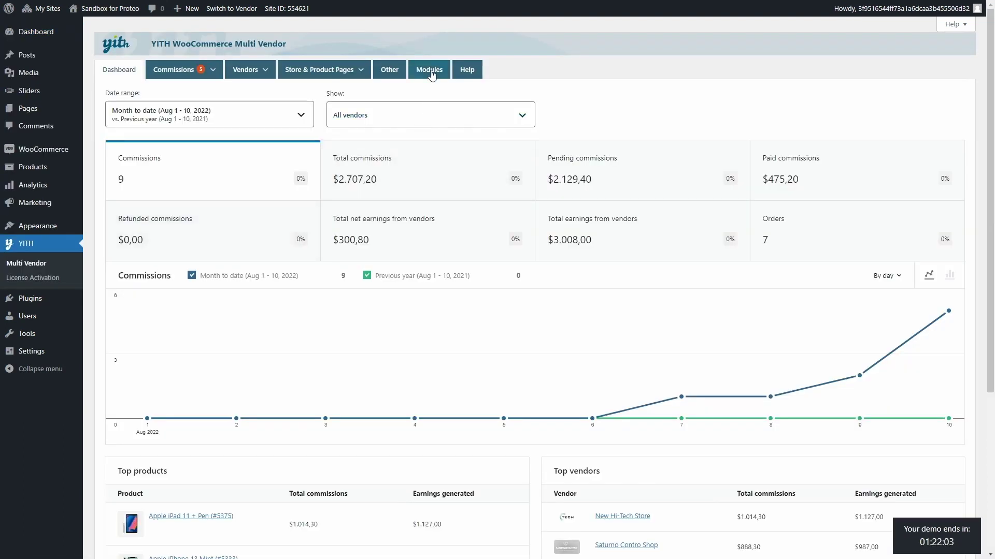
{"action": "left_click", "coordinate": [432, 75]}
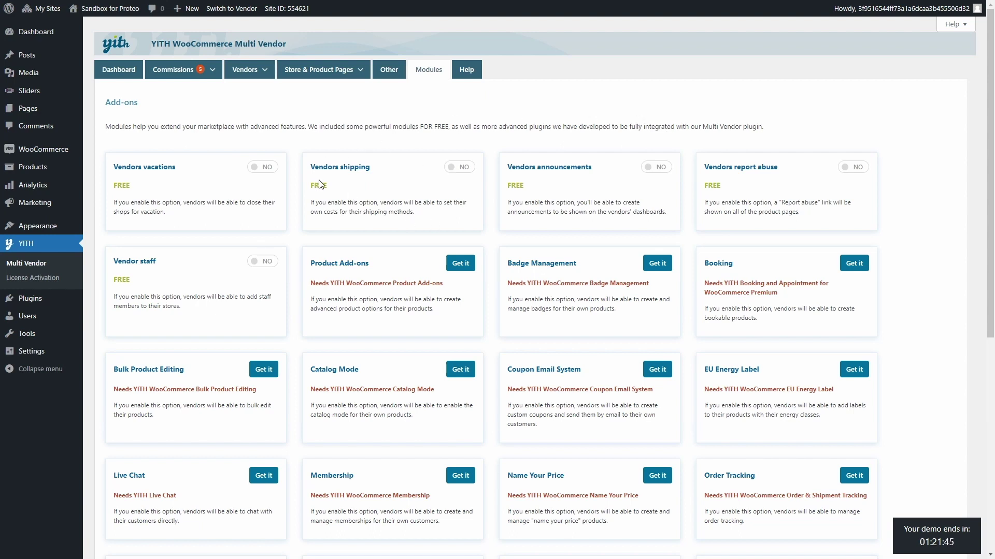
{"action": "left_click", "coordinate": [451, 168]}
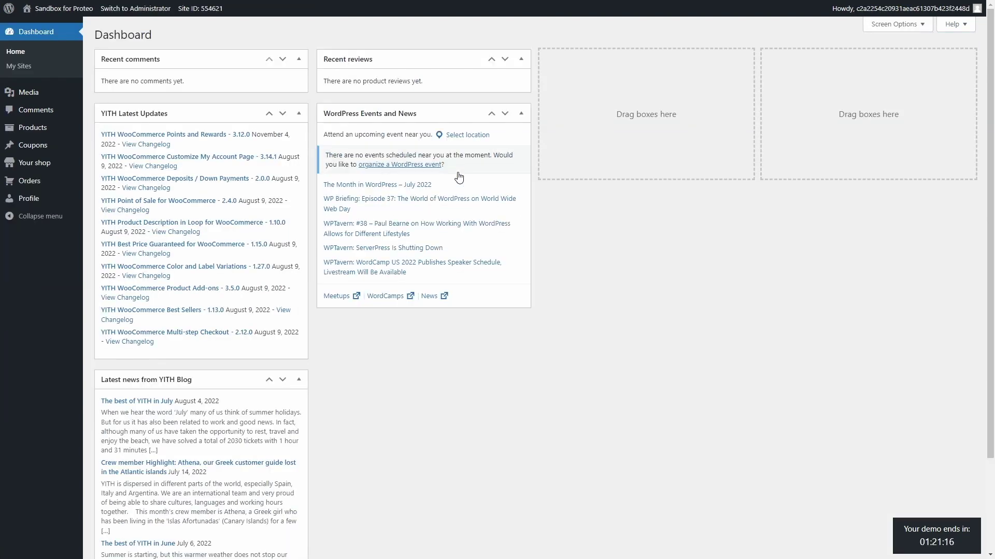
Step: Enable shipping in the shipping options of the vendor's shop
{"action": "left_click", "coordinate": [67, 165]}
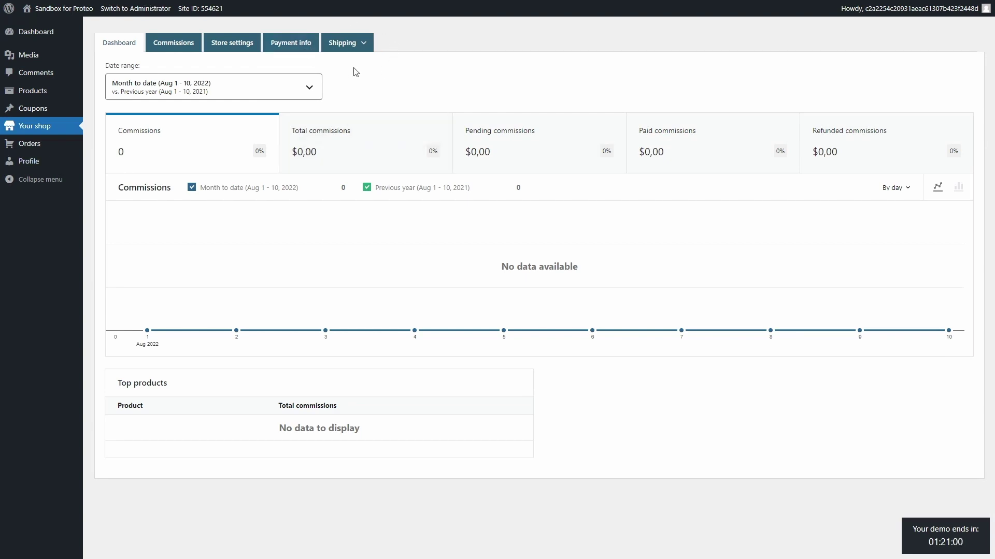
{"action": "mouse_move", "coordinate": [352, 52]}
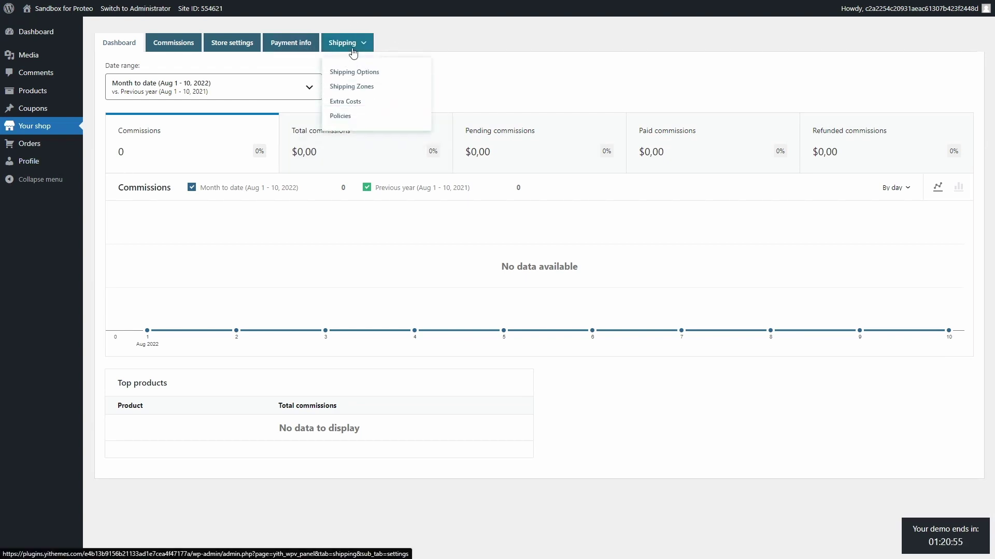
{"action": "left_click", "coordinate": [355, 73]}
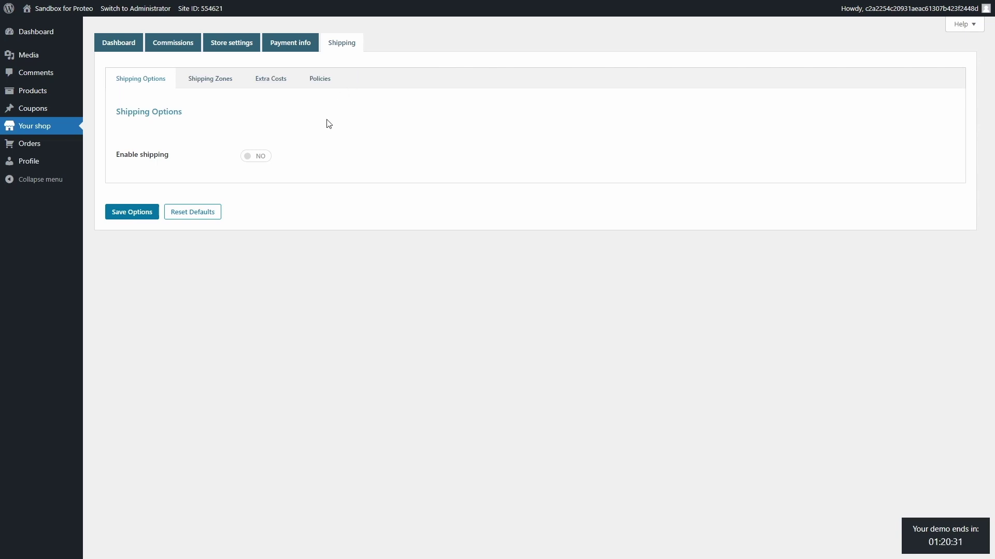
{"action": "left_click", "coordinate": [257, 163]}
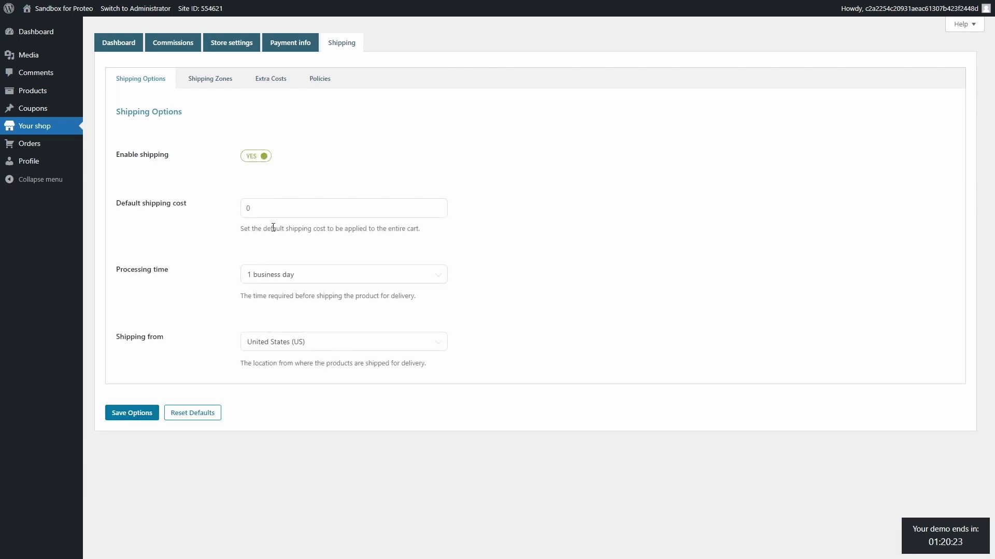
Step: Save the shipping options with a default shipping cost of 10, 1 business day processing time and United States (US) as the origin
{"action": "left_click", "coordinate": [273, 208]}
{"action": "type", "text": "10"}
{"action": "left_click", "coordinate": [351, 281]}
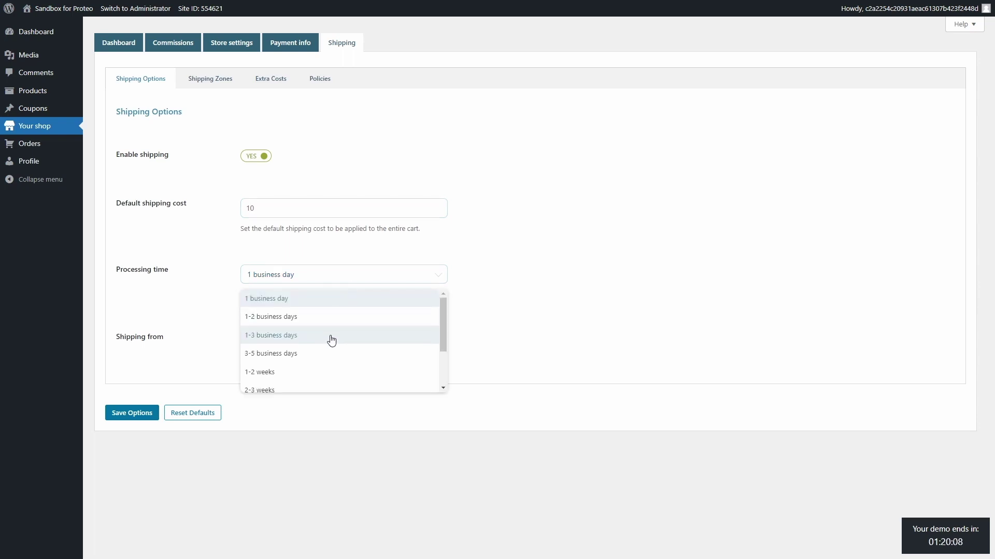
{"action": "scroll", "coordinate": [330, 340], "scroll_direction": "down", "scroll_amount": 2}
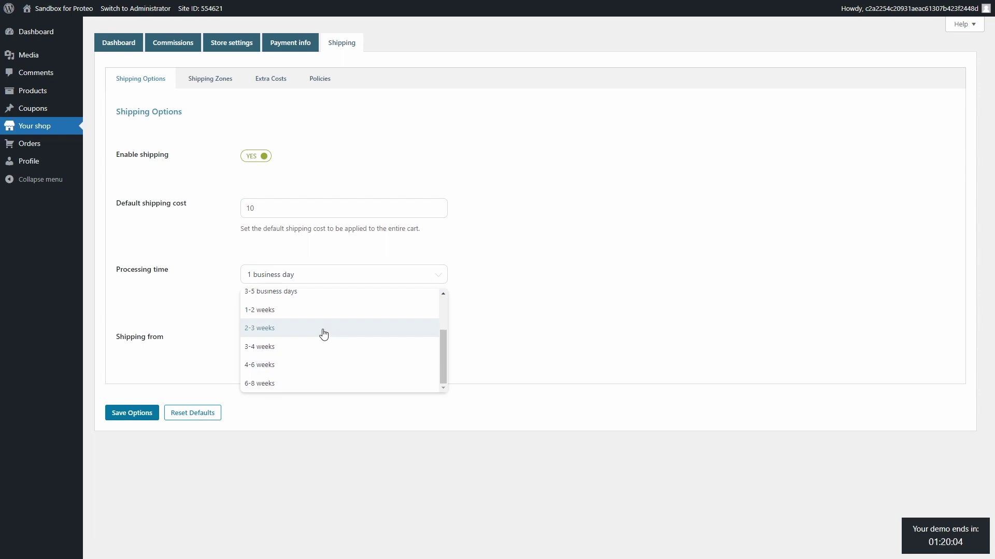
{"action": "left_click", "coordinate": [344, 275]}
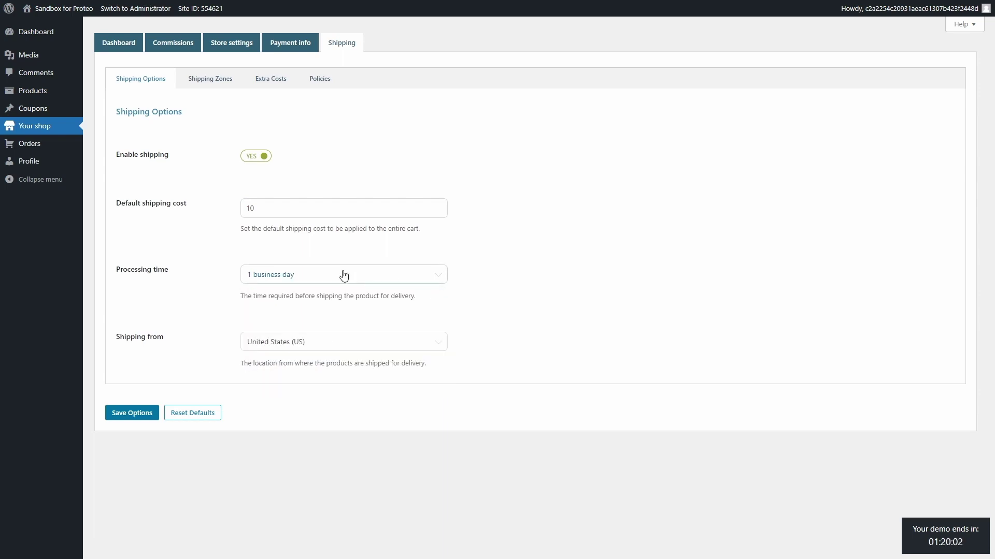
{"action": "left_click", "coordinate": [337, 348]}
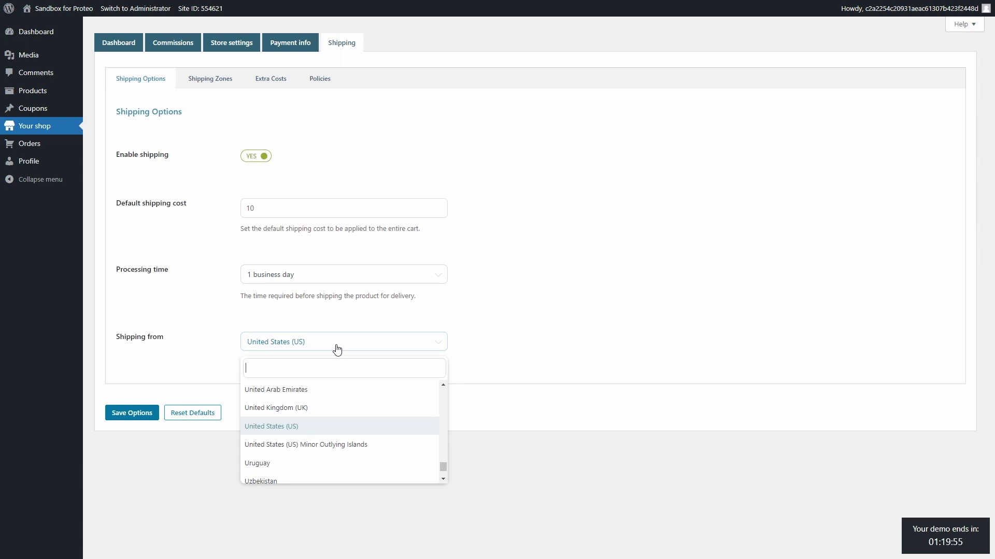
{"action": "left_click", "coordinate": [337, 349]}
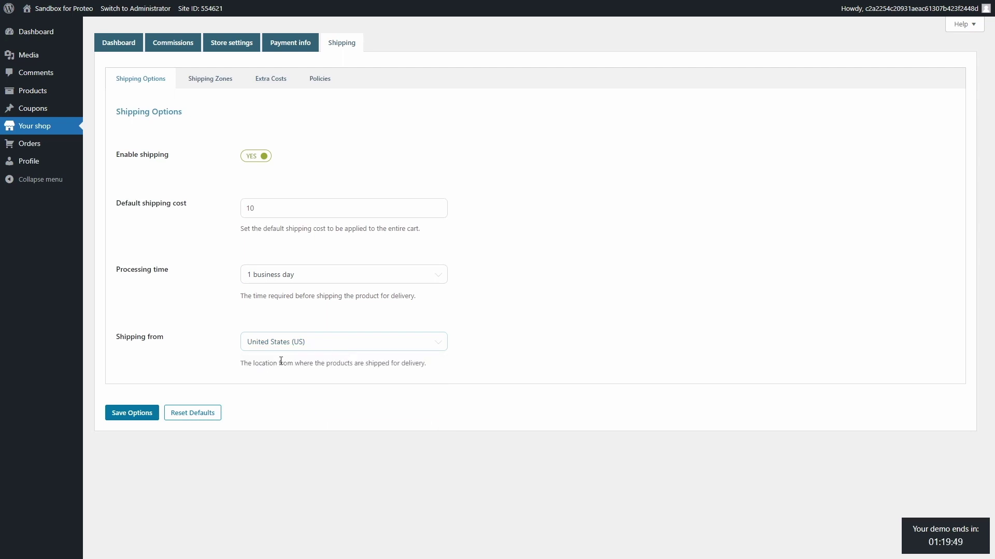
{"action": "left_click", "coordinate": [118, 414]}
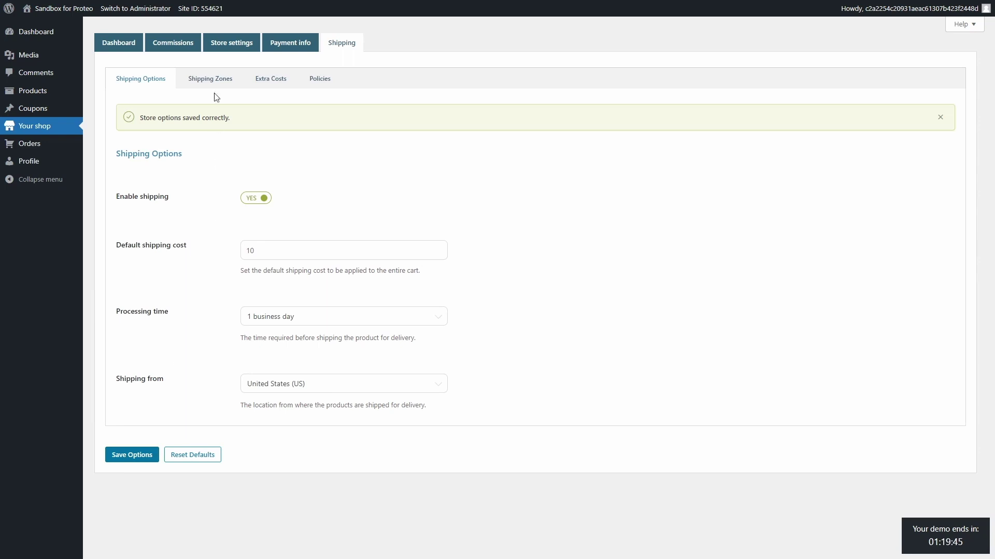
Step: Start a new shipping zone named Worldwide that covers all regions
{"action": "left_click", "coordinate": [212, 82]}
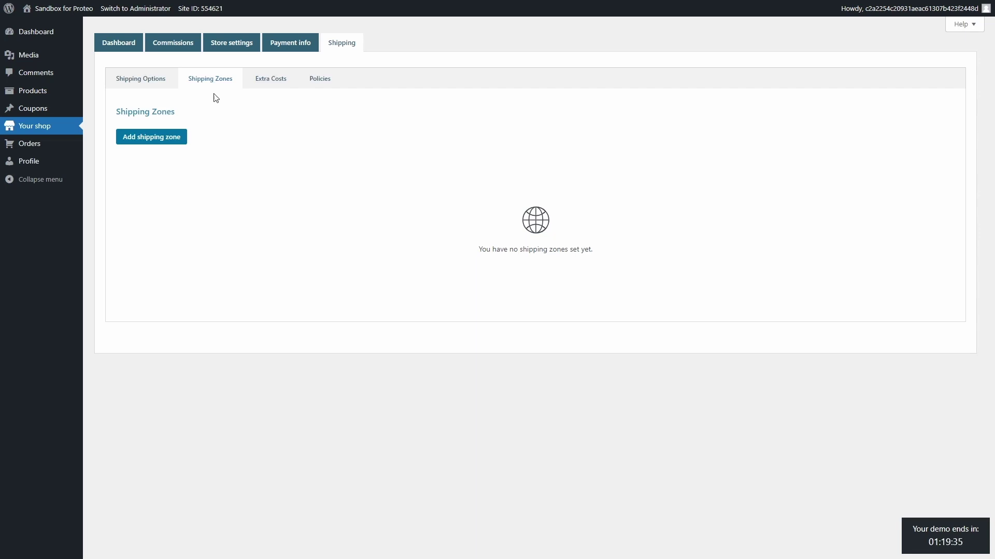
{"action": "left_click", "coordinate": [166, 145]}
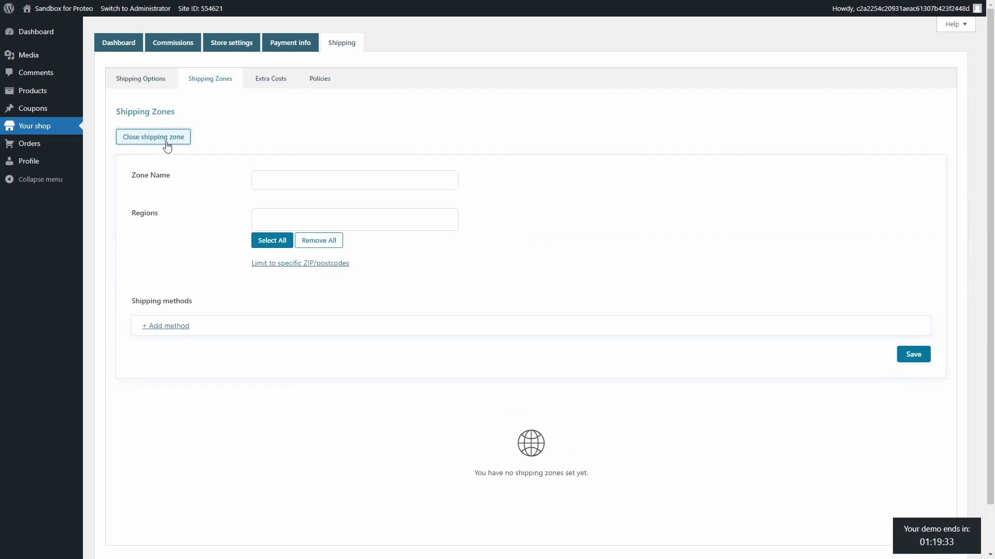
{"action": "left_click", "coordinate": [282, 184]}
{"action": "type", "text": "Worldwide"}
{"action": "left_click", "coordinate": [279, 240]}
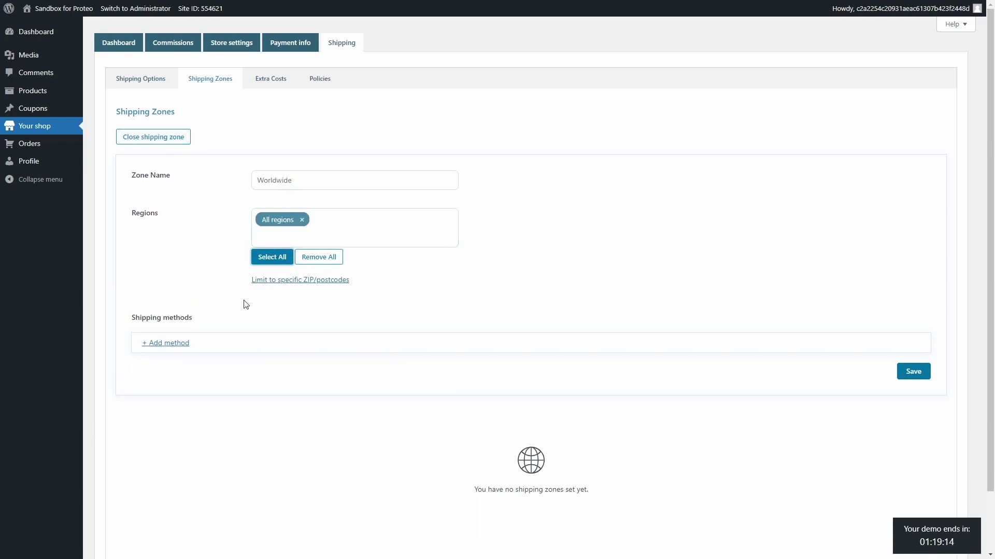
Step: Add the Flat rate shipping method to the Worldwide zone and save the zone
{"action": "left_click", "coordinate": [174, 343]}
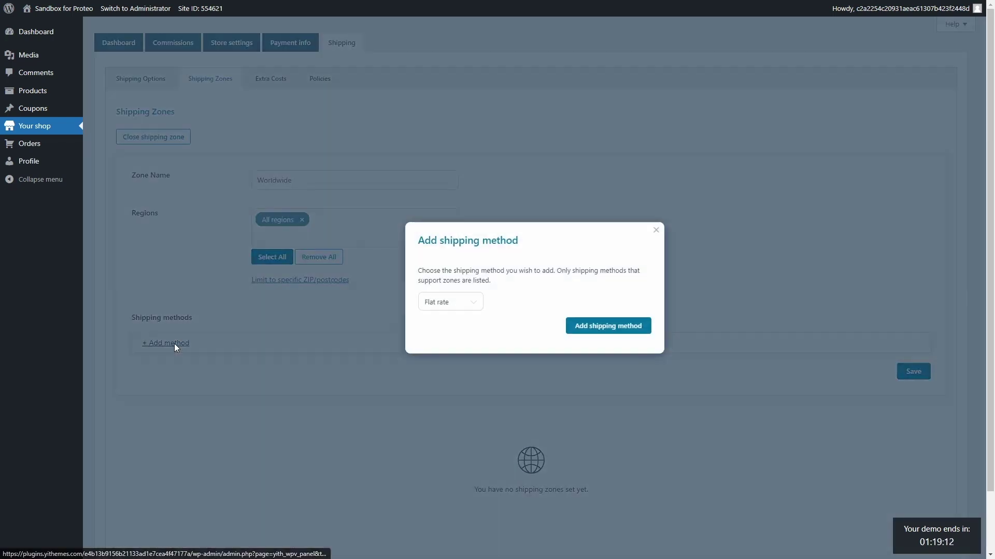
{"action": "left_click", "coordinate": [475, 310]}
{"action": "left_click", "coordinate": [472, 326]}
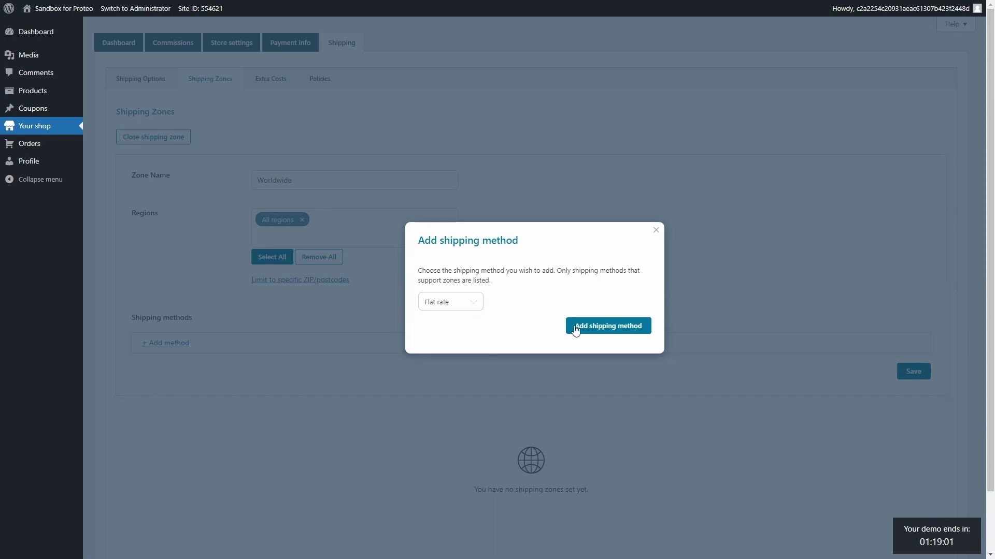
{"action": "left_click", "coordinate": [575, 327]}
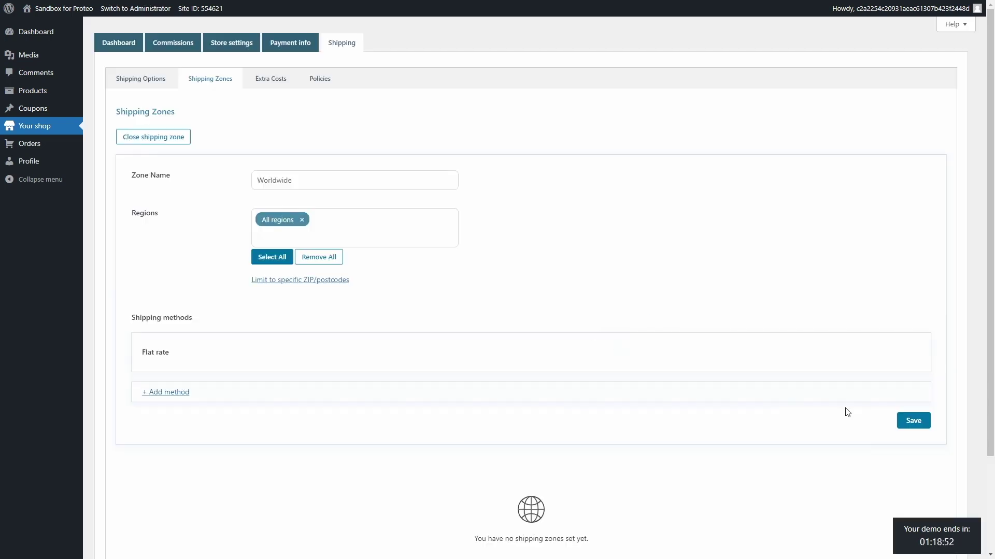
{"action": "left_click", "coordinate": [911, 422]}
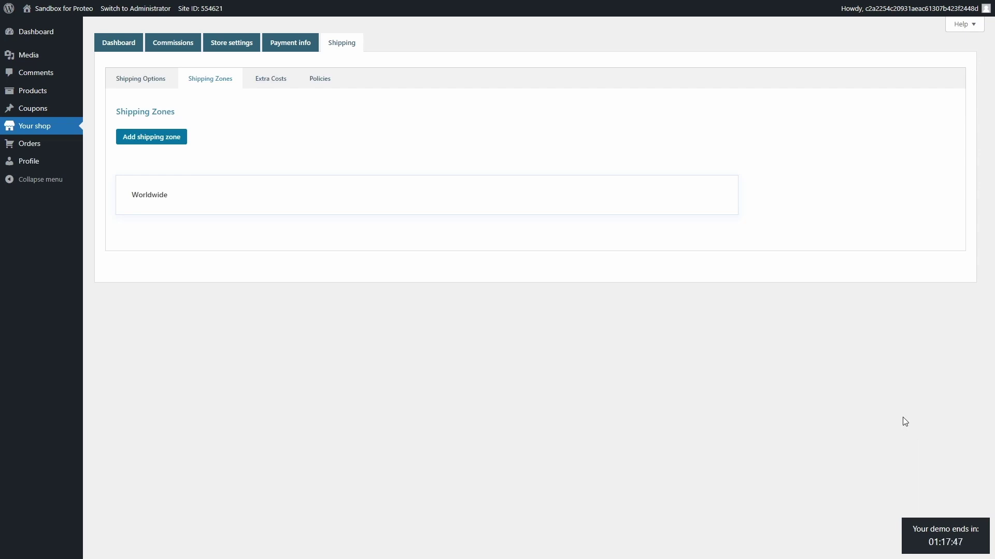
Step: Enable extra shipping costs and add a fixed $10 cost when the cart contains more than 5 items
{"action": "left_click", "coordinate": [273, 83]}
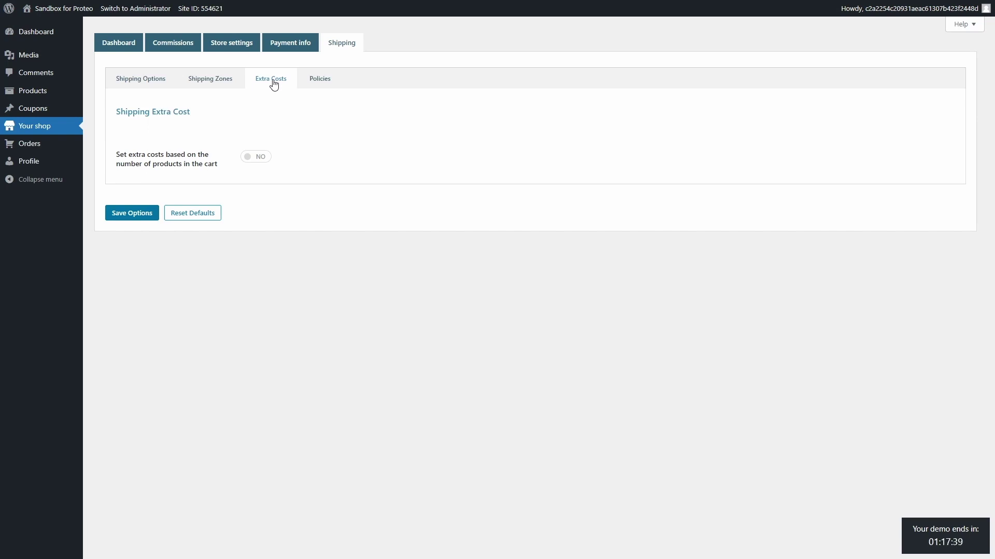
{"action": "left_click", "coordinate": [262, 159]}
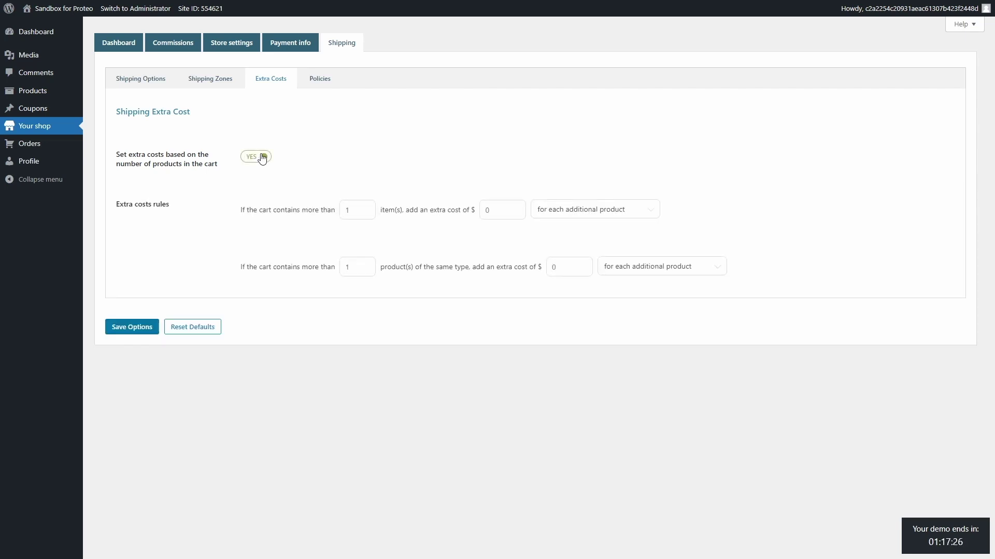
{"action": "double_click", "coordinate": [356, 212]}
{"action": "type", "text": "5"}
{"action": "left_click", "coordinate": [506, 213]}
{"action": "type", "text": "1"}
{"action": "left_click", "coordinate": [590, 215]}
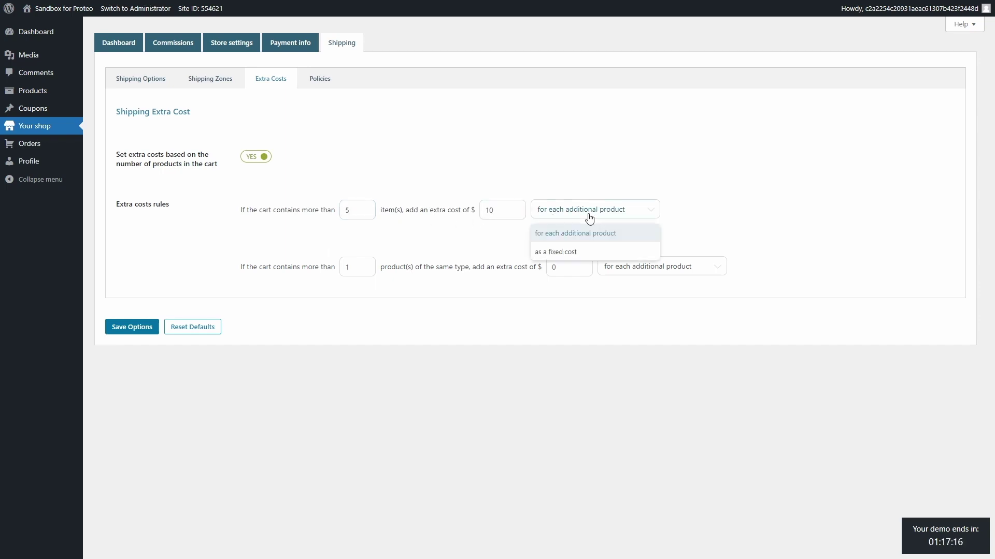
{"action": "left_click", "coordinate": [572, 254]}
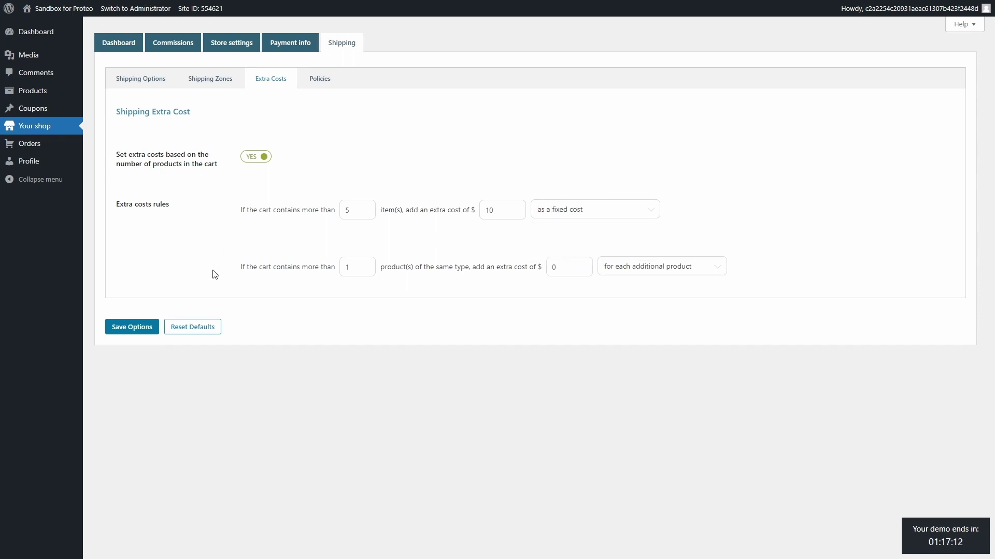
Step: Add a $5 extra cost for each additional product beyond 2 of the same type, and save the extra costs
{"action": "left_click", "coordinate": [343, 266]}
{"action": "key", "text": "Up"}
{"action": "double_click", "coordinate": [550, 267]}
{"action": "type", "text": "5"}
{"action": "left_click", "coordinate": [643, 273]}
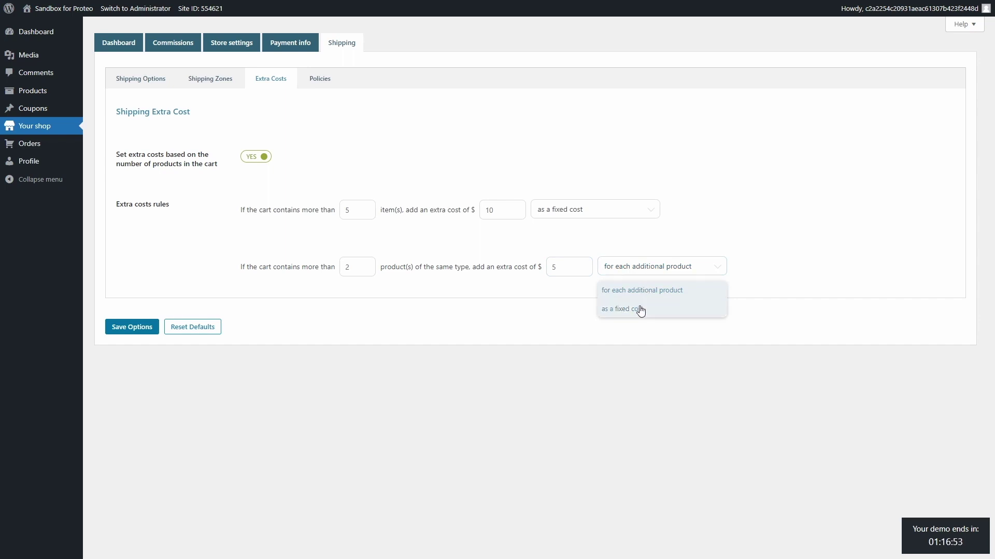
{"action": "left_click", "coordinate": [641, 292]}
{"action": "left_click", "coordinate": [137, 327]}
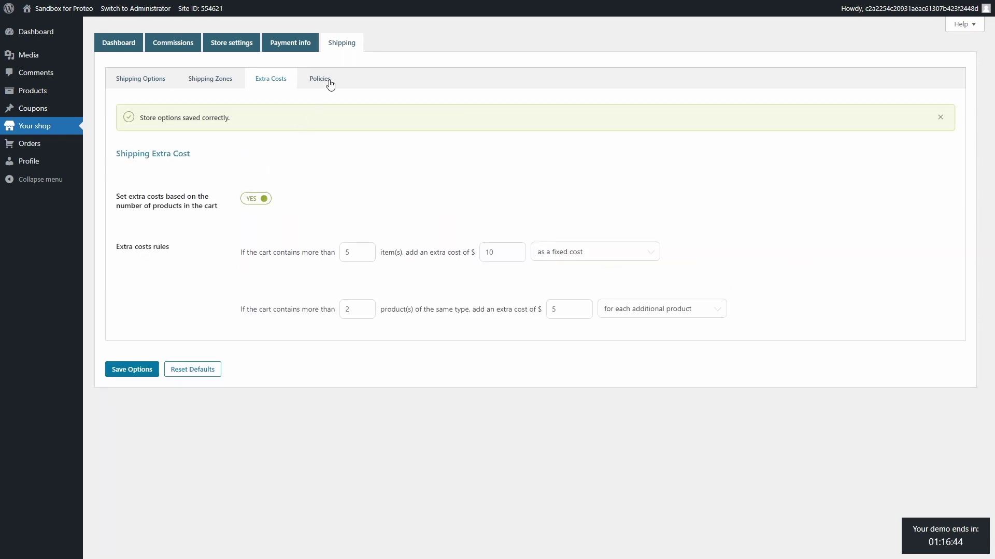
Step: Enter "This is my shipping policy." and "This is my shipping refund policy." as the shop's shipping and refund policies and save them
{"action": "left_click", "coordinate": [331, 84]}
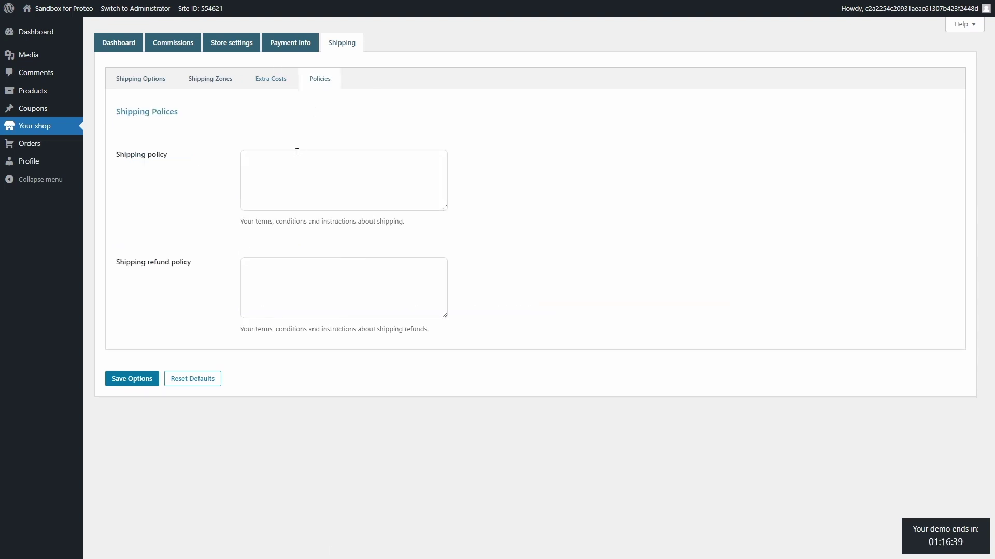
{"action": "type", "text": "This is my shipping policy."}
{"action": "type", "text": "This is my shipping refund policy."}
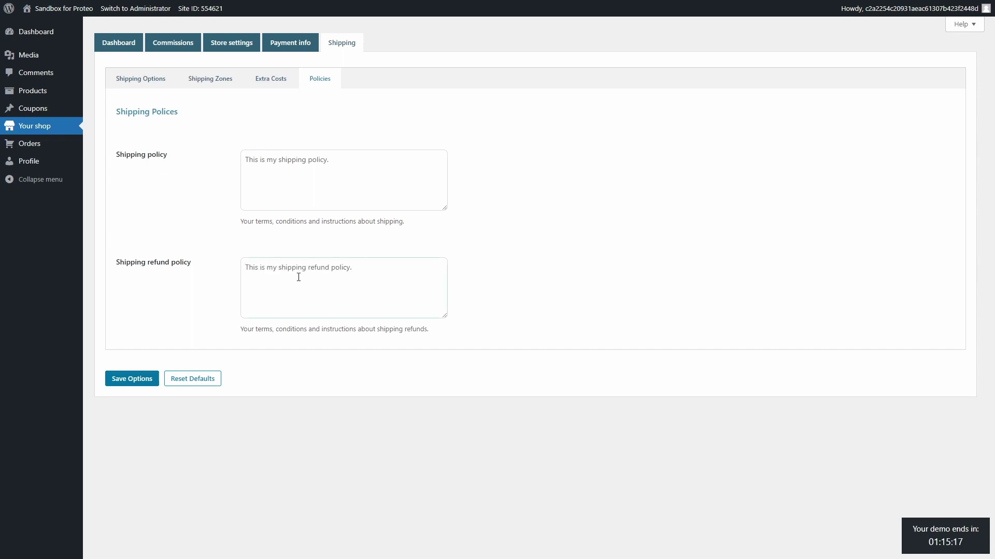
{"action": "left_click", "coordinate": [144, 380]}
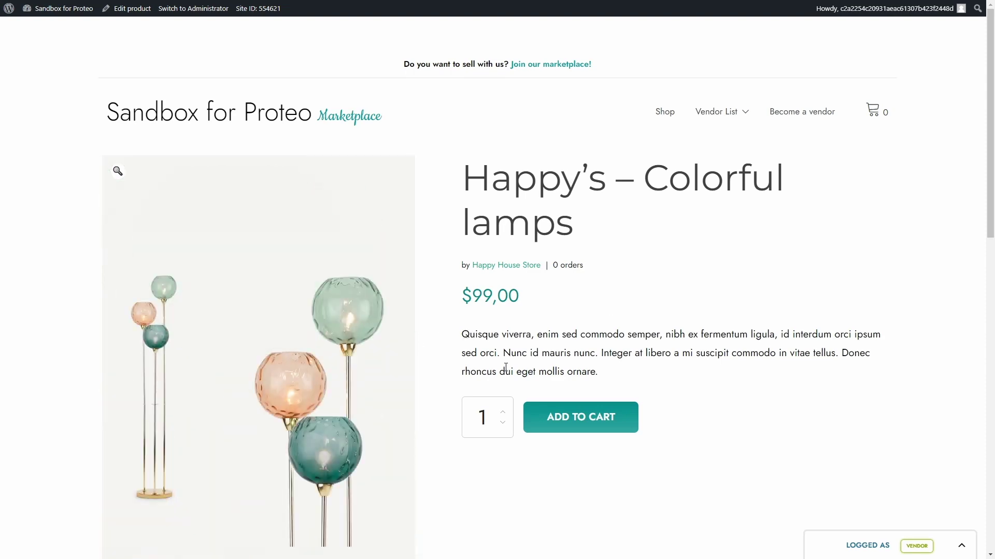
Step: Check the shipping info on the Happy's – Colorful lamps product page, including processing time and policies
{"action": "scroll", "coordinate": [505, 368], "scroll_direction": "down", "scroll_amount": 6}
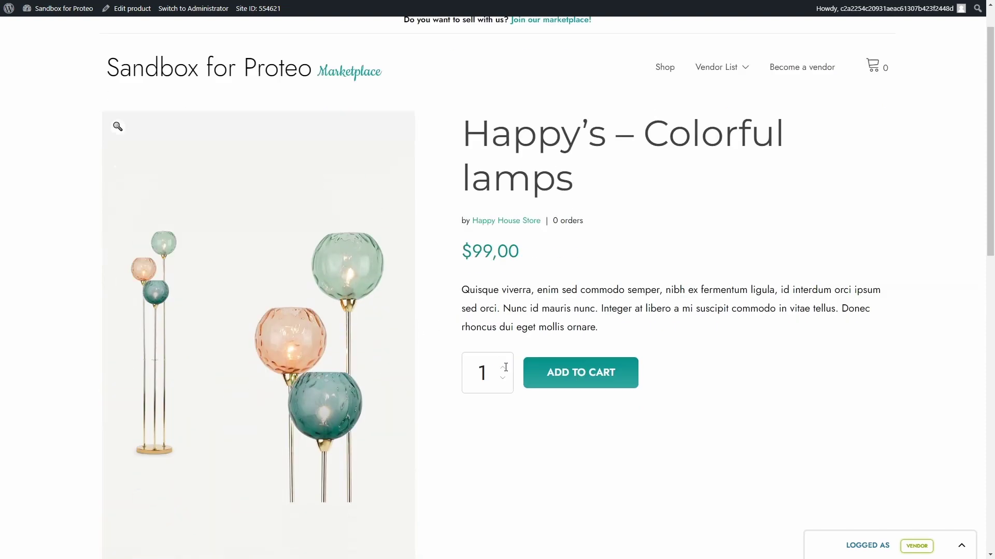
{"action": "scroll", "coordinate": [506, 371], "scroll_direction": "down", "scroll_amount": 2}
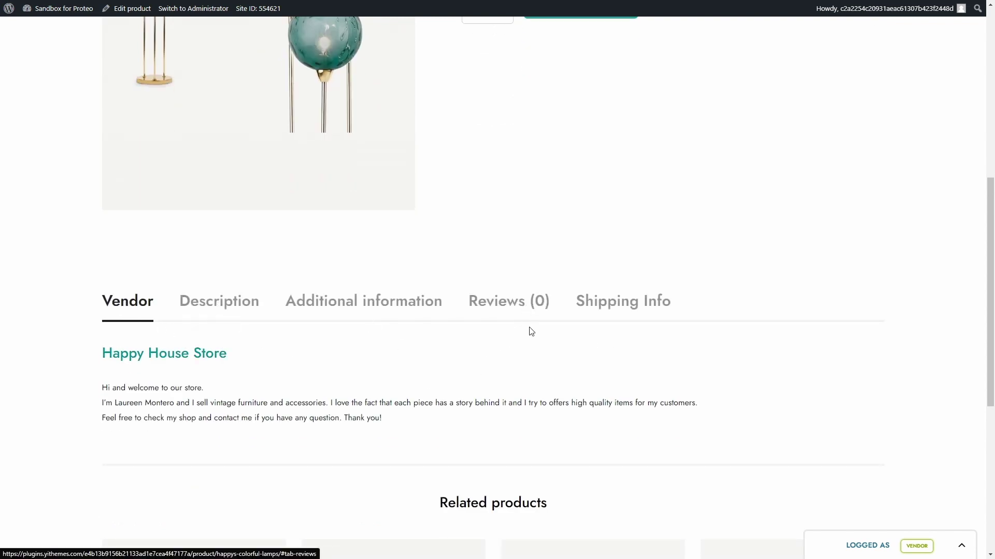
{"action": "left_click", "coordinate": [627, 314]}
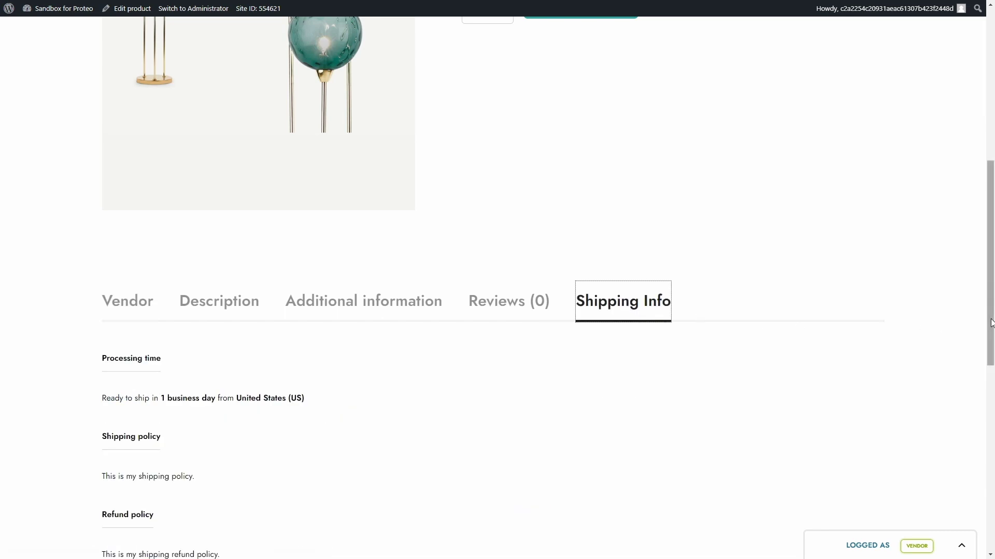
{"action": "left_click_drag", "start_coordinate": [991, 324], "coordinate": [992, 331]}
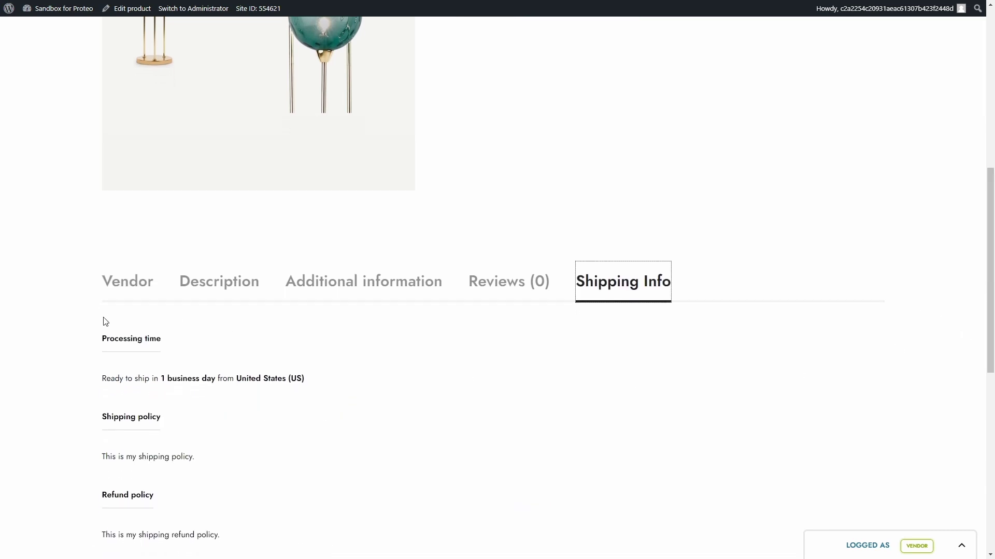